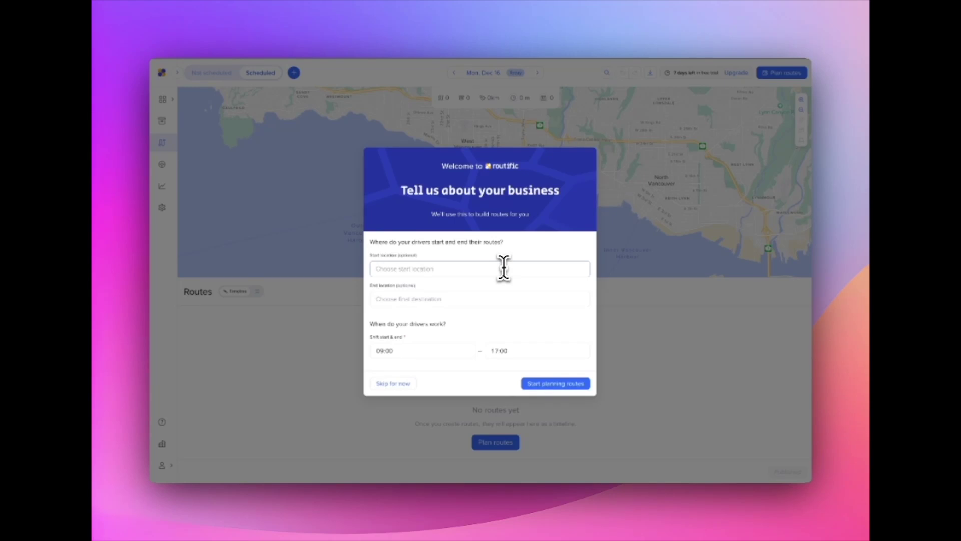
Set 555 Burrard St, Vancouver as both the drivers' start and end location
left_click(502, 269)
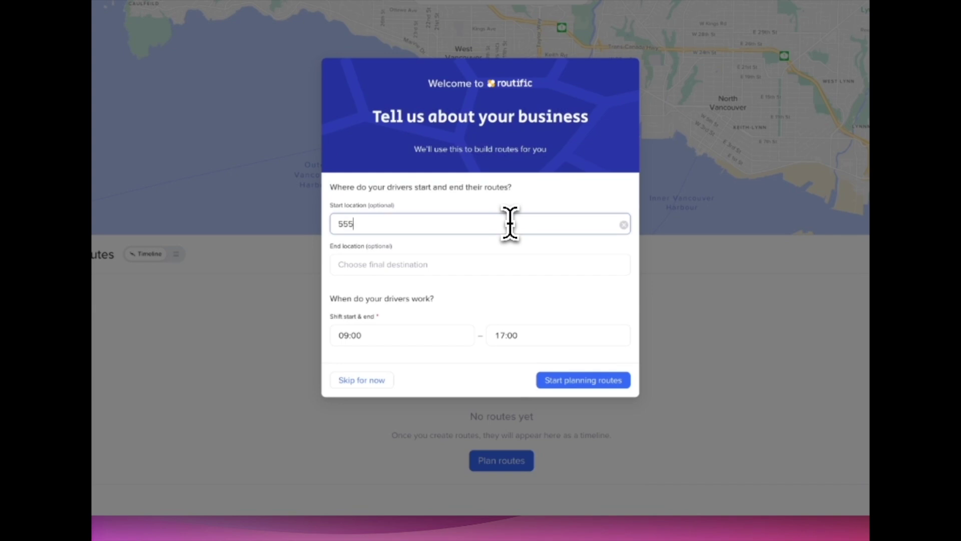
type(" Burrard St")
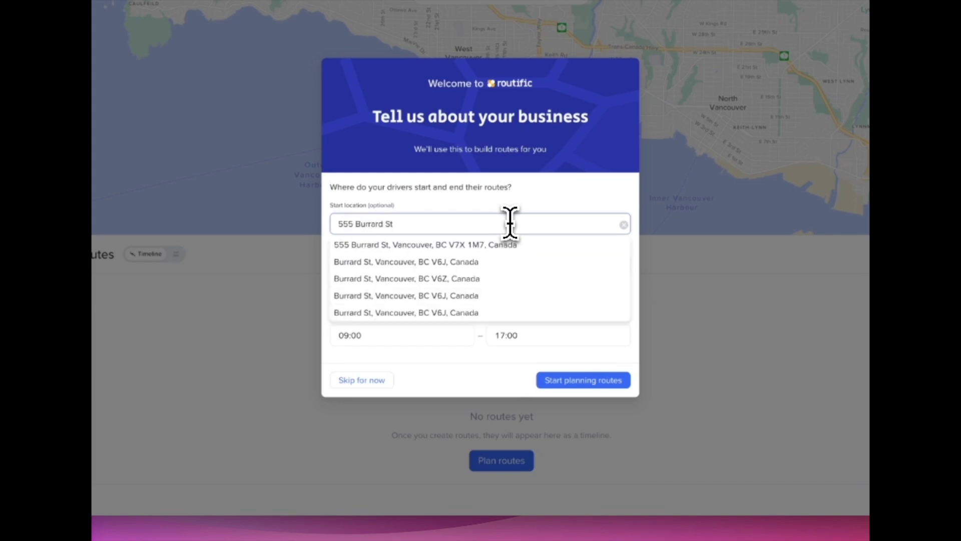
left_click(511, 244)
left_click(397, 265)
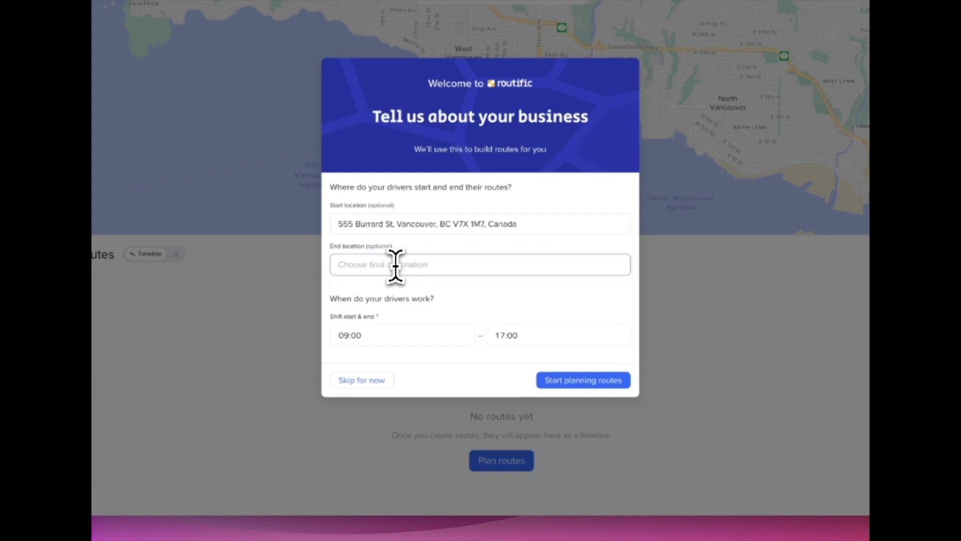
type("555 Burrard St")
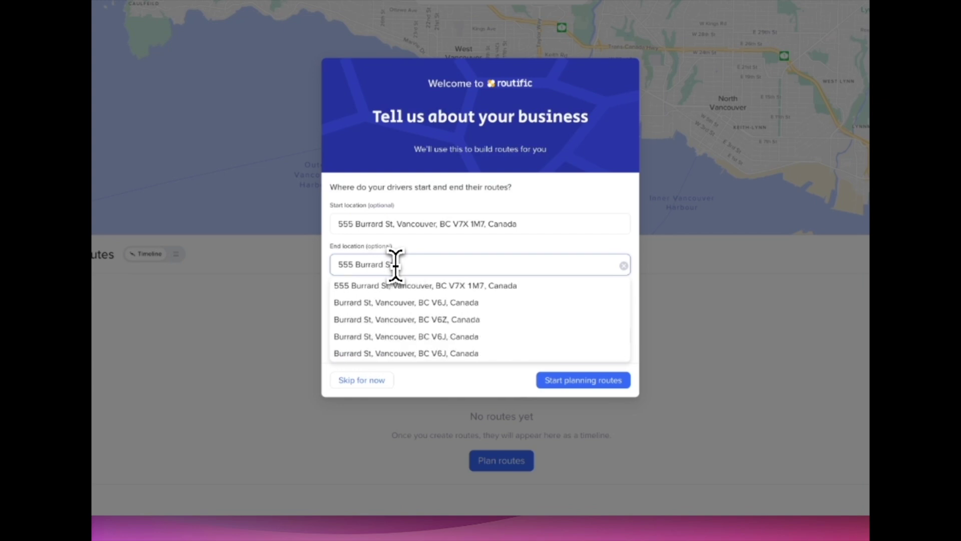
left_click(398, 286)
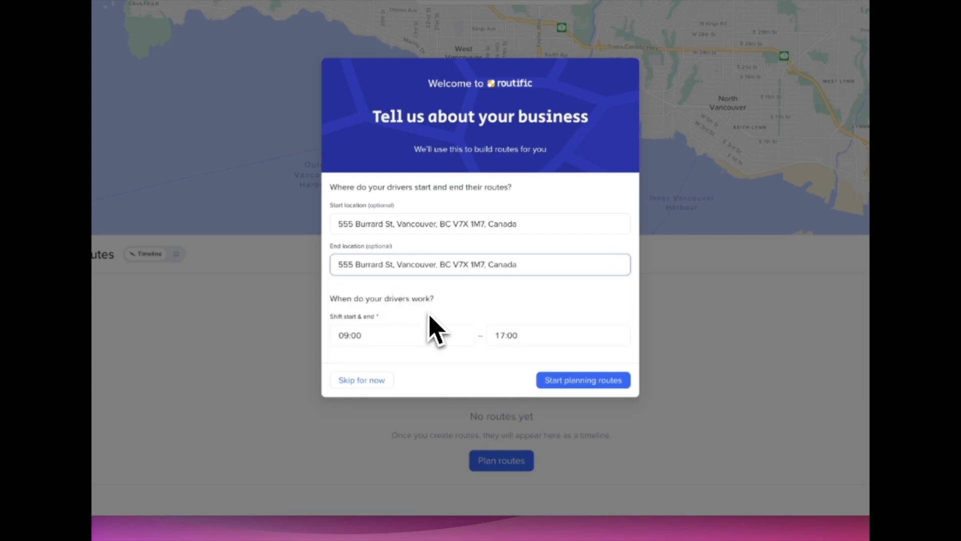
Set the driver shift to 08:00–16:00 and finish the welcome setup
left_click(390, 336)
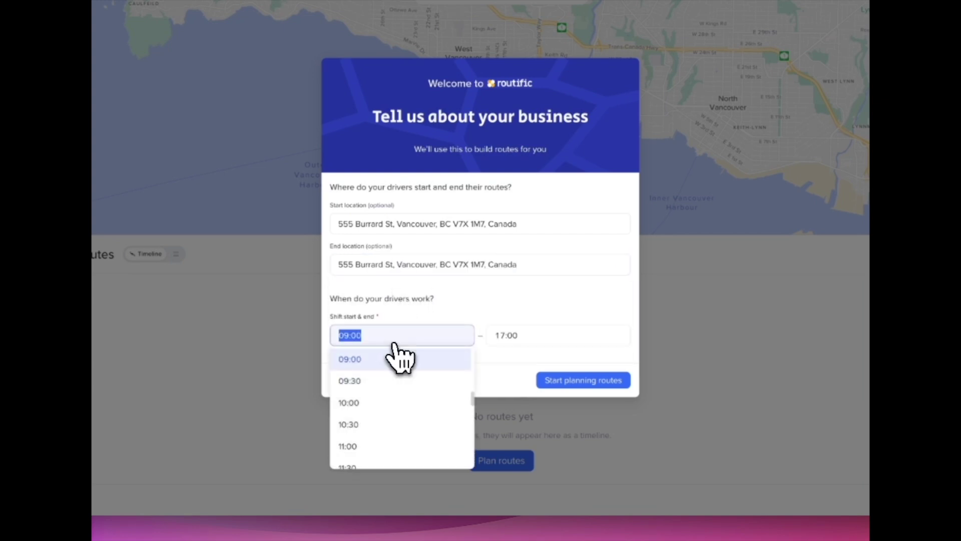
scroll(417, 381, "up", 1)
left_click(405, 360)
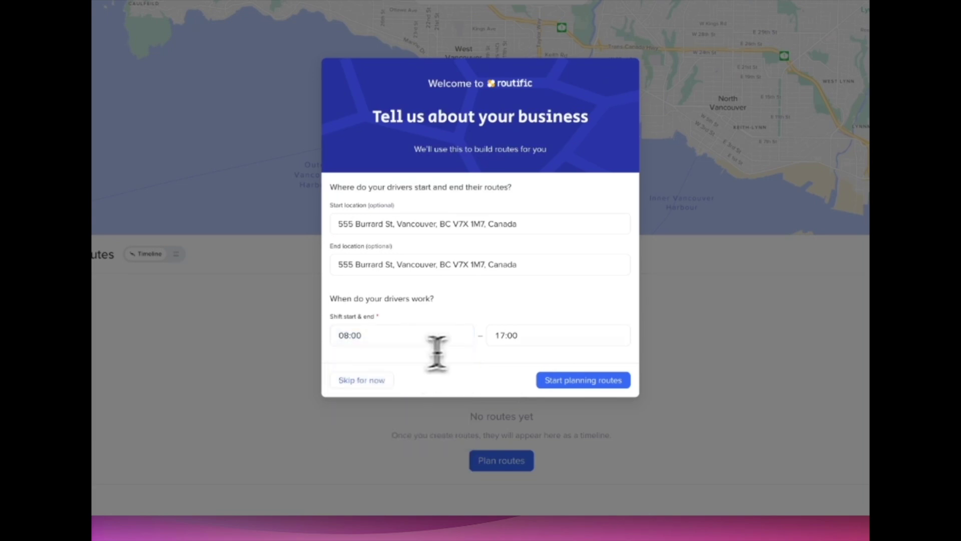
left_click(538, 335)
scroll(562, 379, "up", 2)
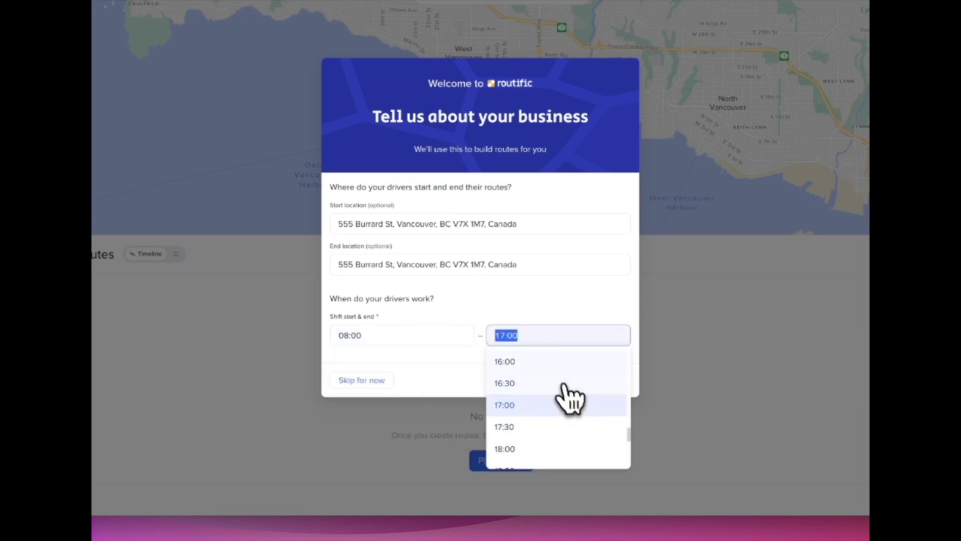
left_click(556, 363)
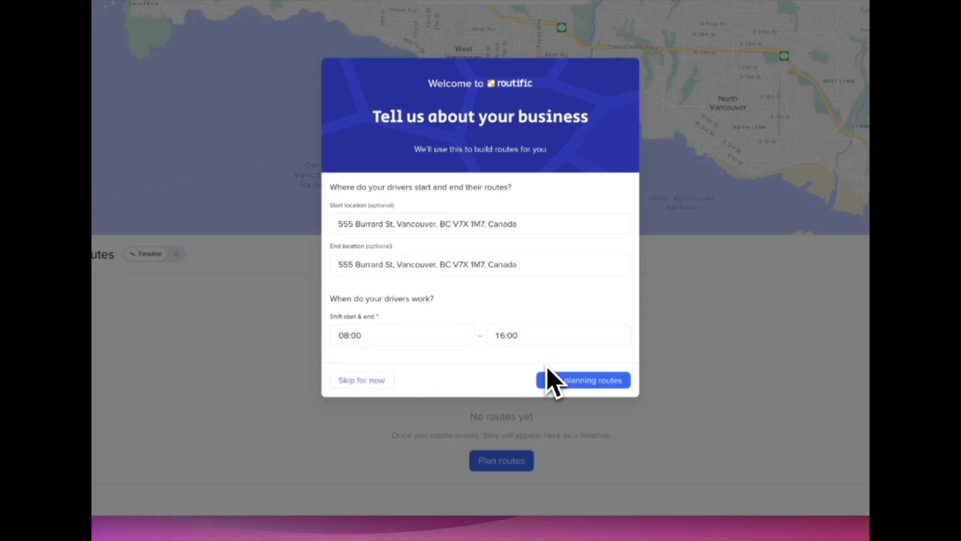
left_click(562, 387)
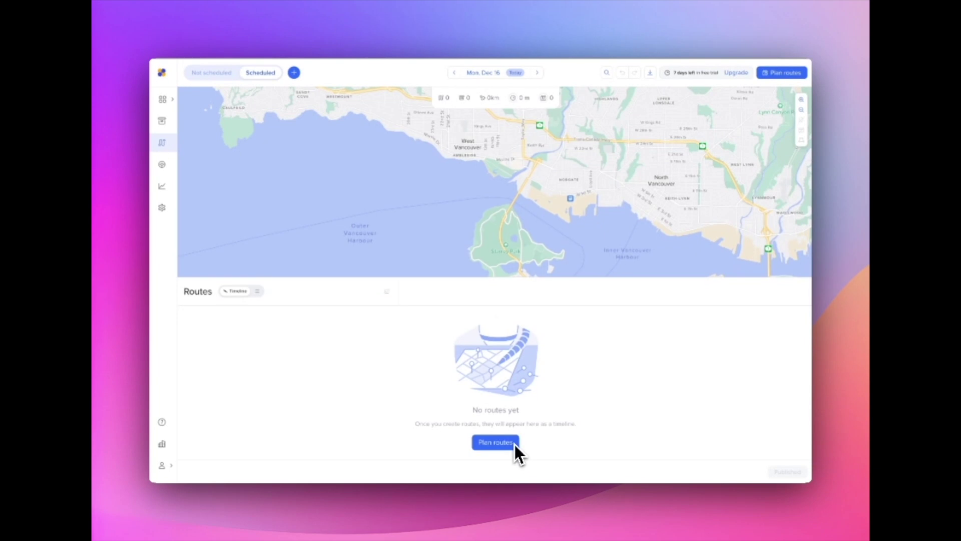
Start planning routes by uploading the Routific CSV demo orders file
left_click(513, 445)
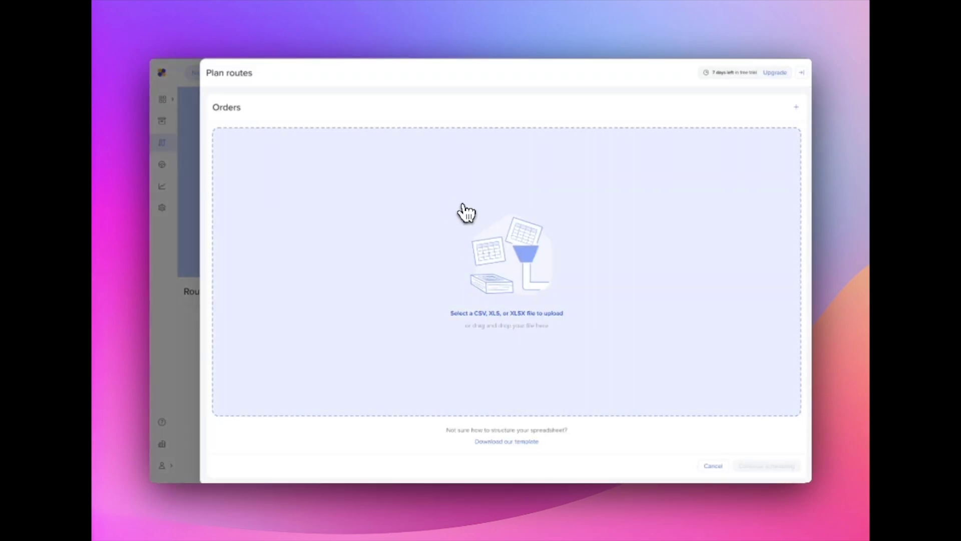
left_click(462, 214)
left_click(402, 166)
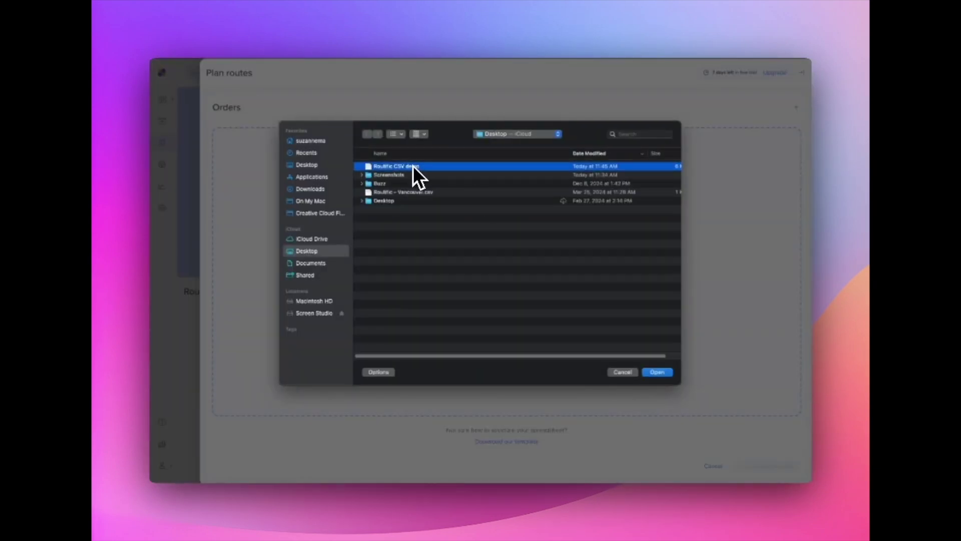
double_click(412, 166)
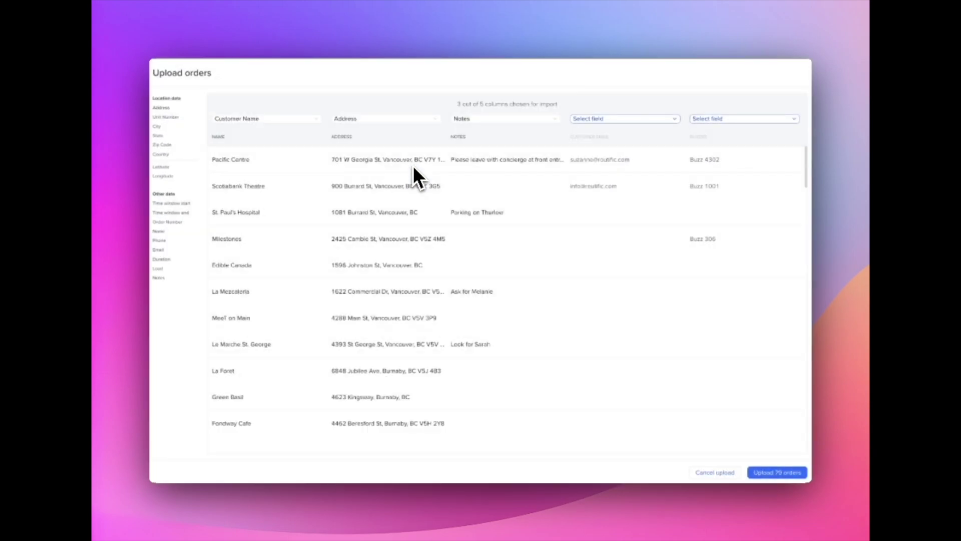
Map the email and buzzer columns to new custom fields Customer email and Buzzer
left_click(600, 122)
left_click(408, 368)
type("Customer email")
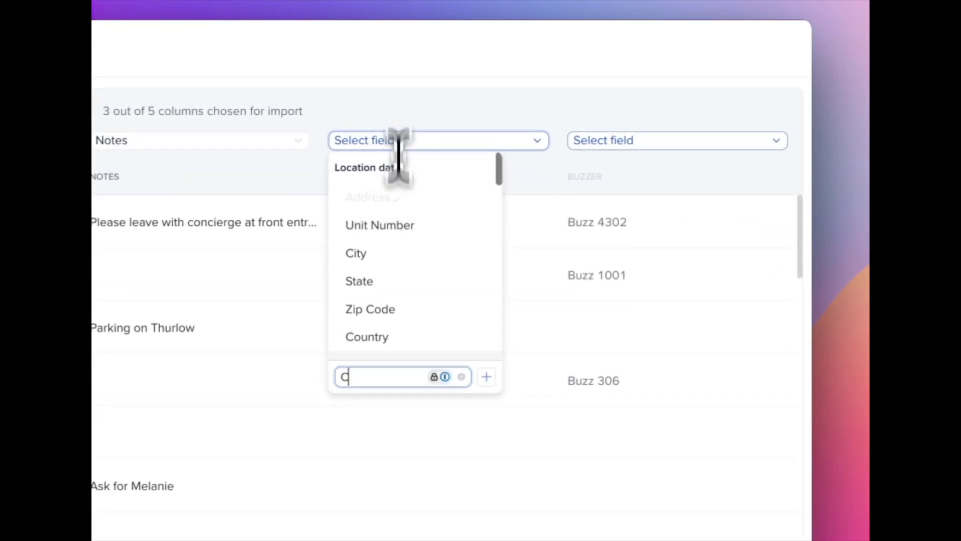
key("Return")
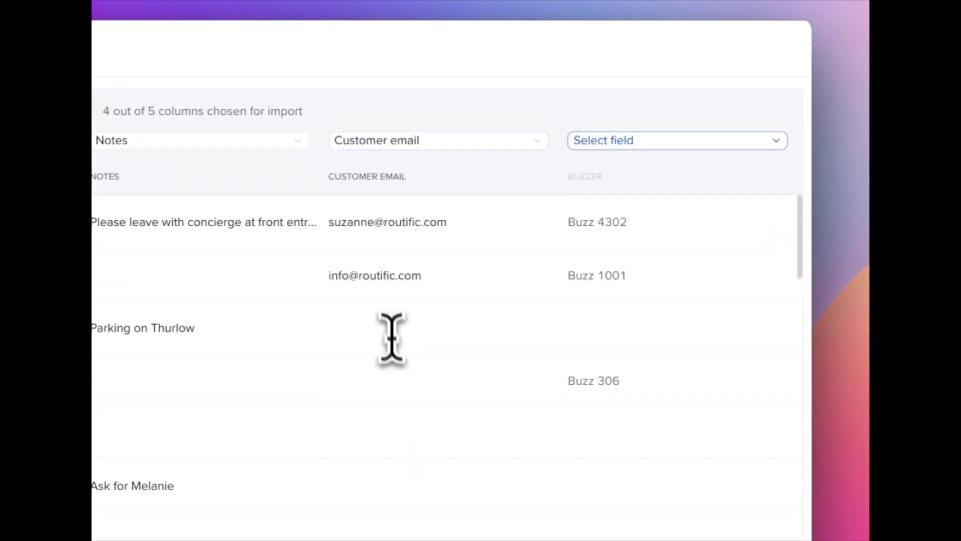
left_click(661, 141)
left_click(631, 376)
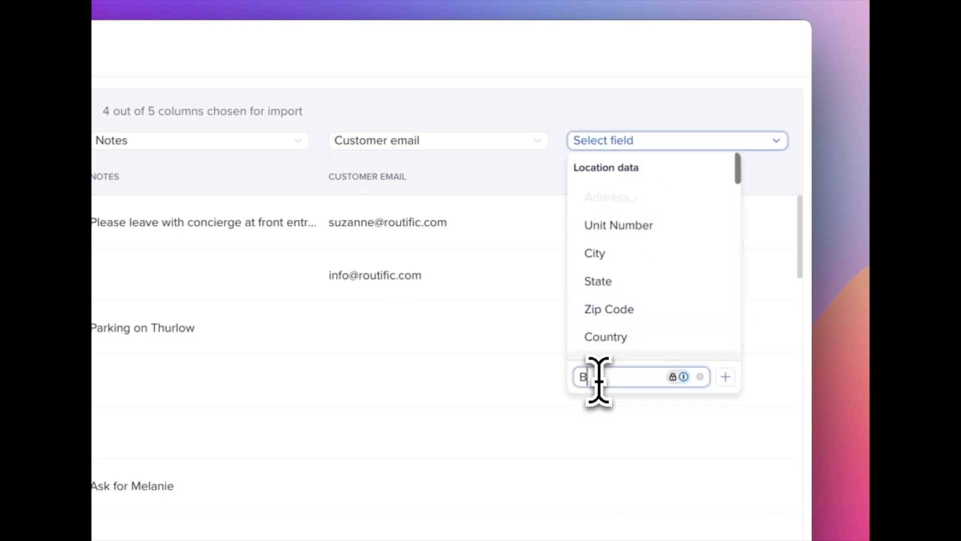
type("Buzzer")
left_click(726, 304)
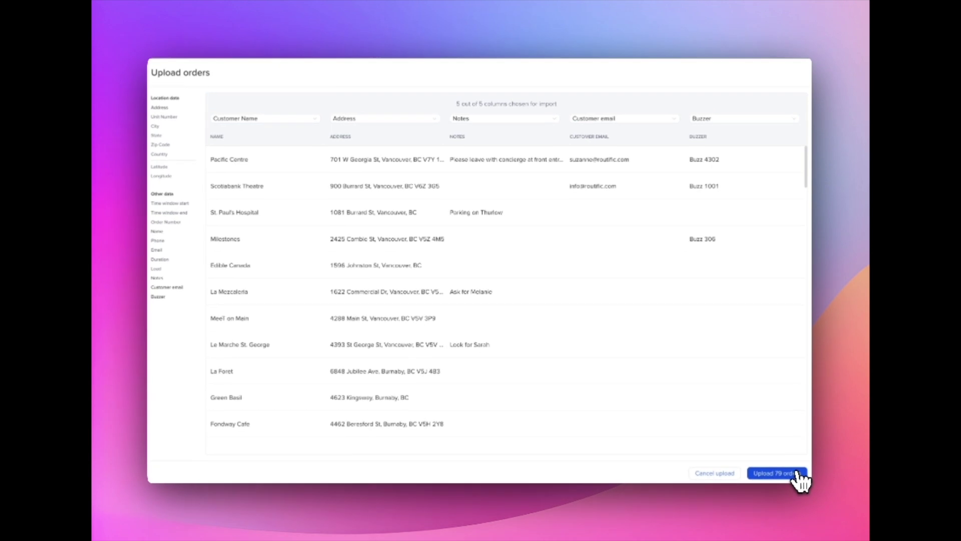
Import all 79 orders, review the route templates, and schedule the orders into automatic routes
left_click(778, 480)
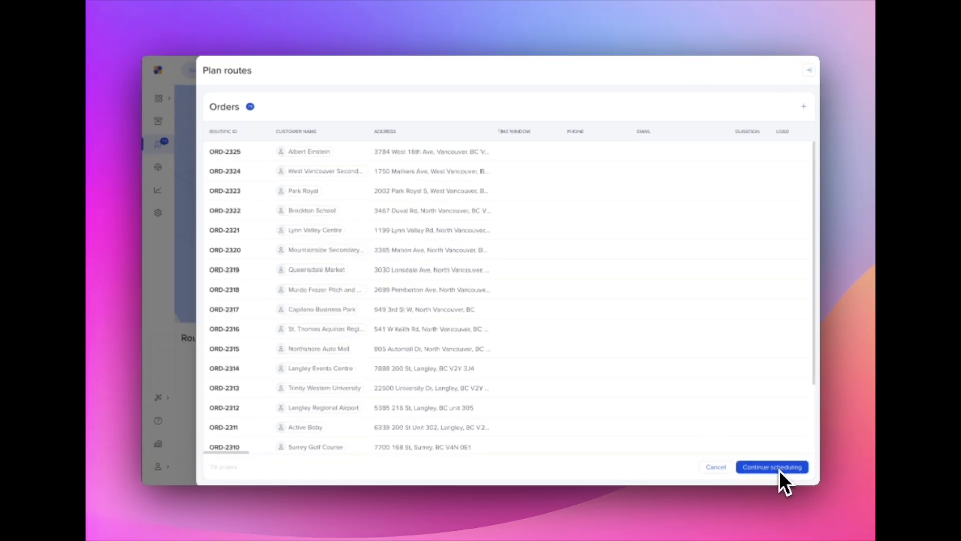
left_click(779, 468)
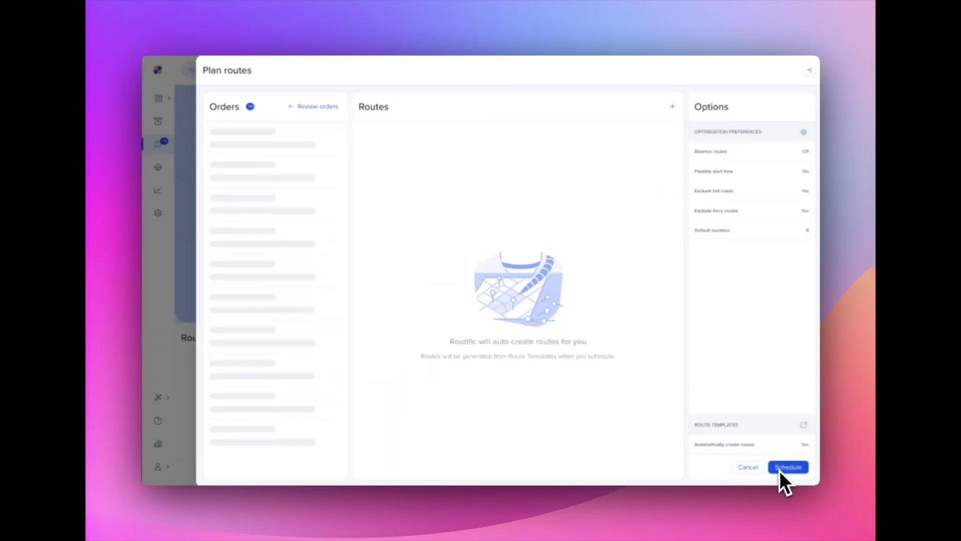
left_click(803, 427)
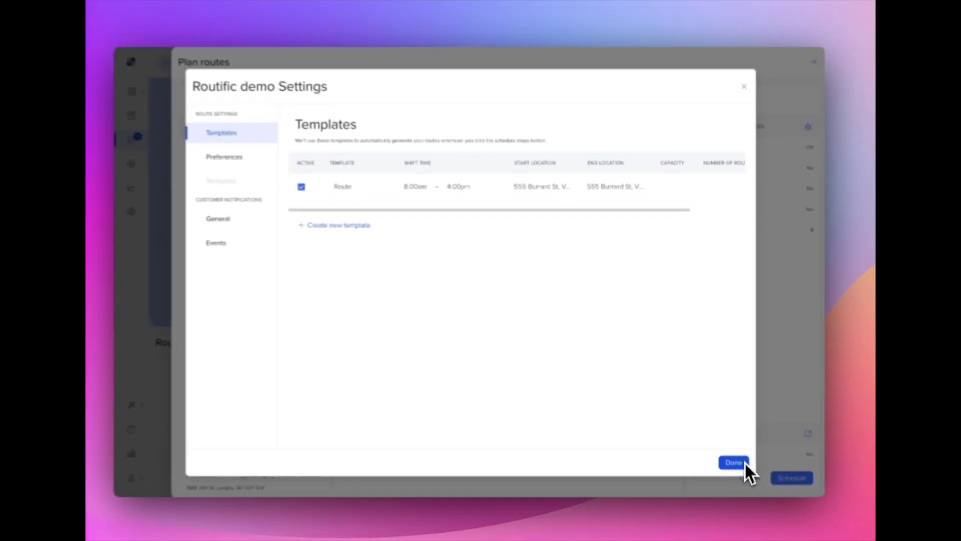
left_click(744, 462)
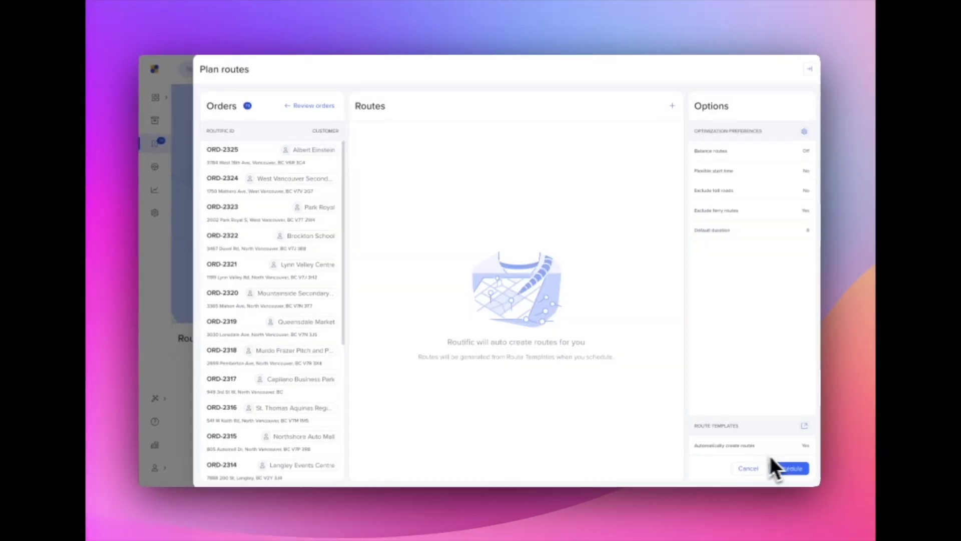
left_click(793, 467)
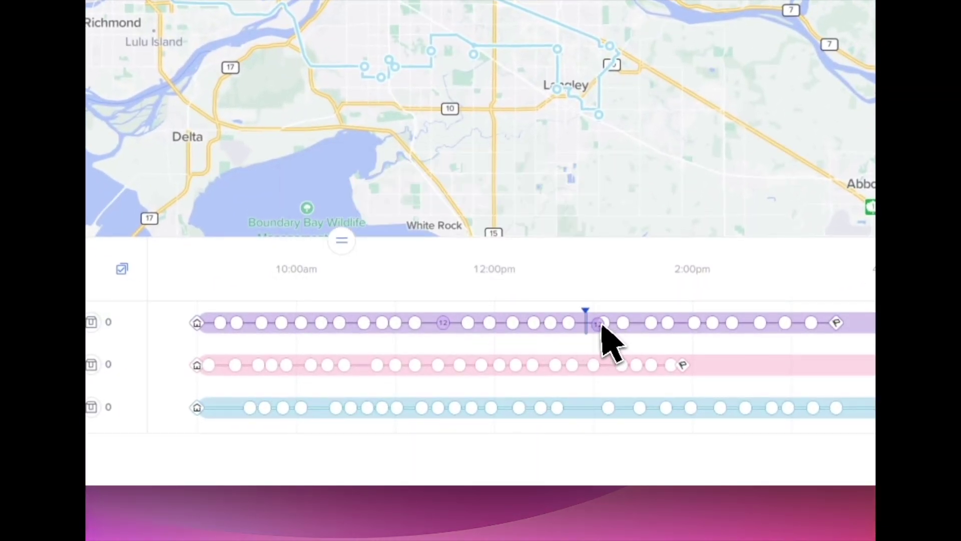
Reorder stop 12 on the purple route and move stop 18 onto the blue route
left_click_drag(588, 324, 584, 324)
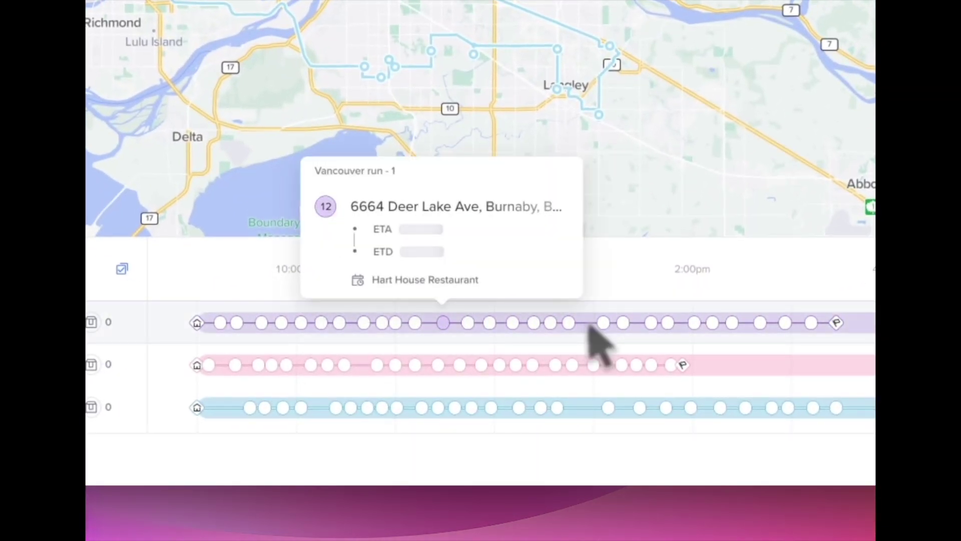
left_click_drag(586, 324, 404, 412)
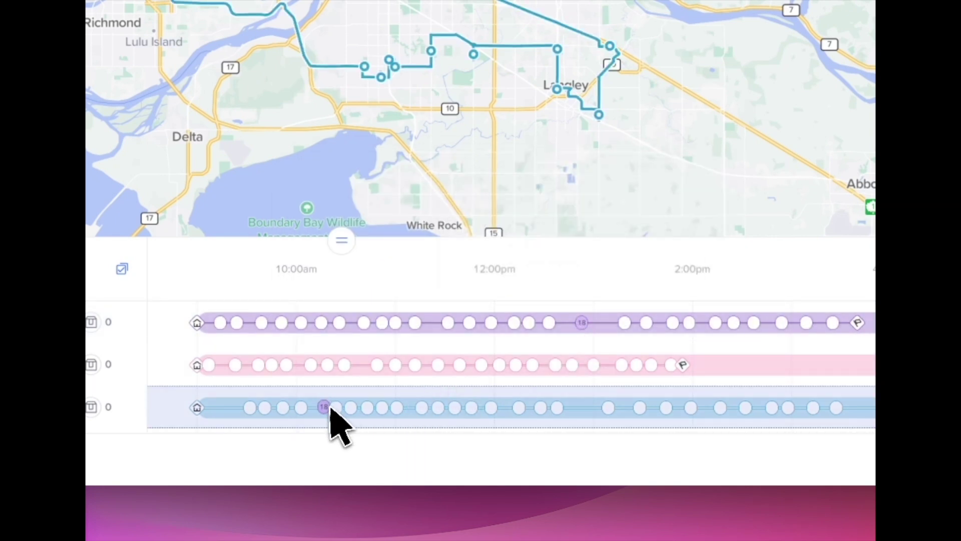
left_click_drag(415, 428, 335, 412)
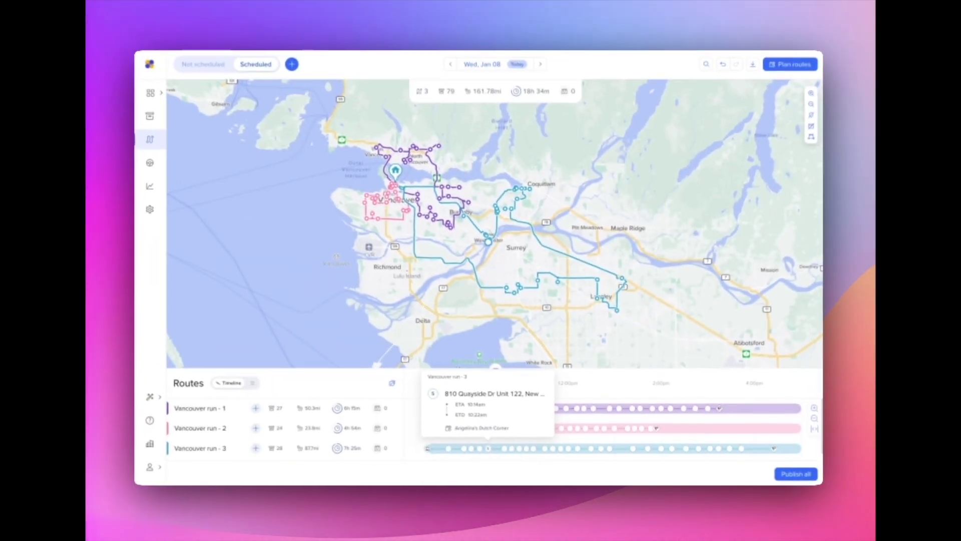
left_click(490, 446)
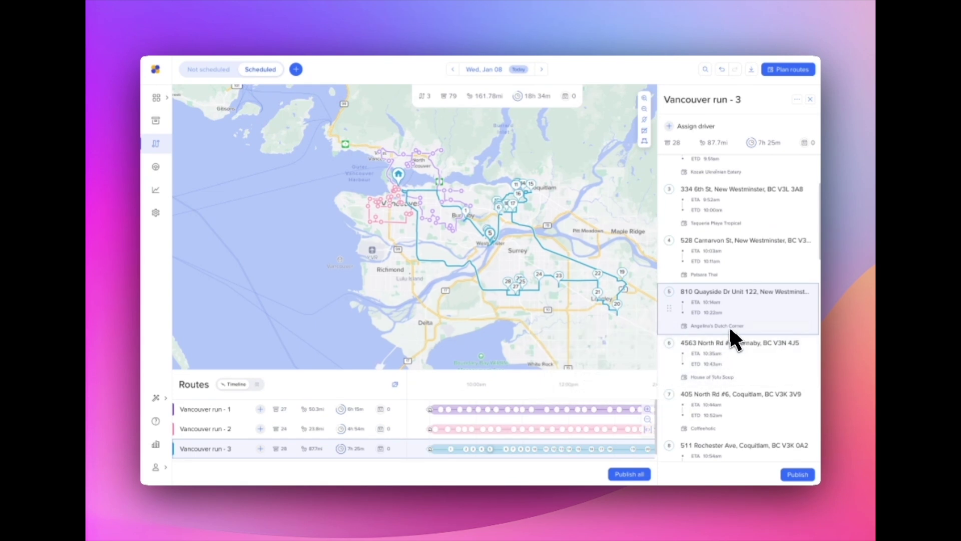
mouse_move(675, 311)
left_mouse_down()
mouse_move(681, 202)
mouse_move(678, 222)
left_mouse_up()
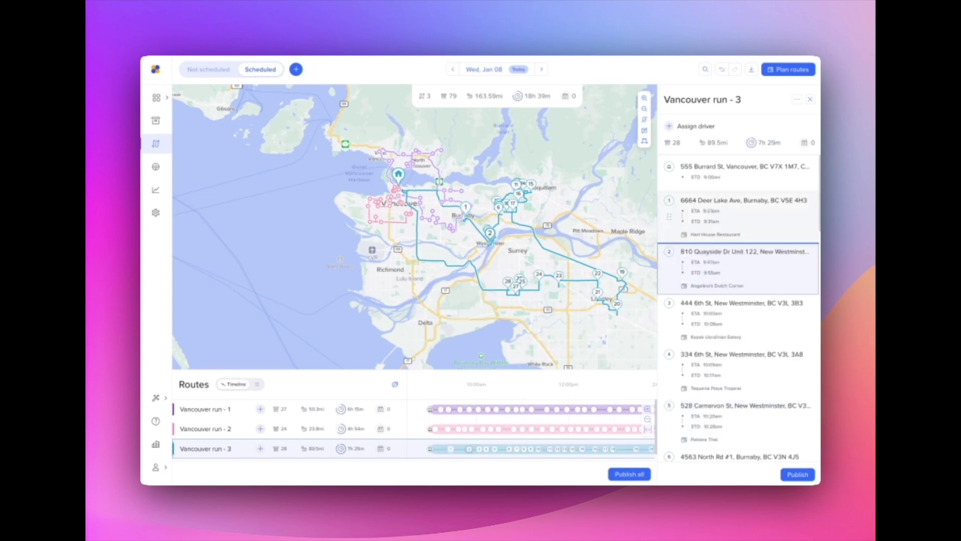
left_click(699, 278)
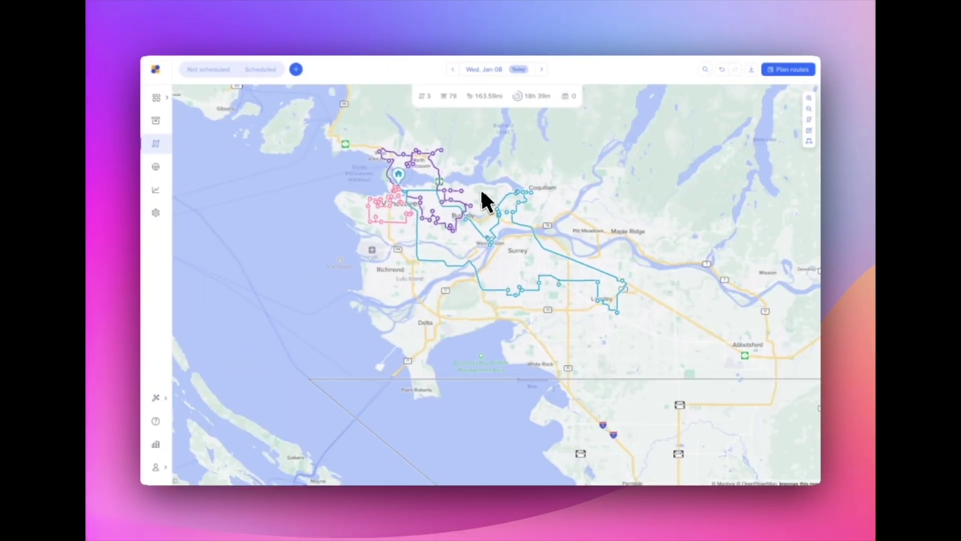
scroll(484, 199, "up", 3)
scroll(484, 199, "up", 3)
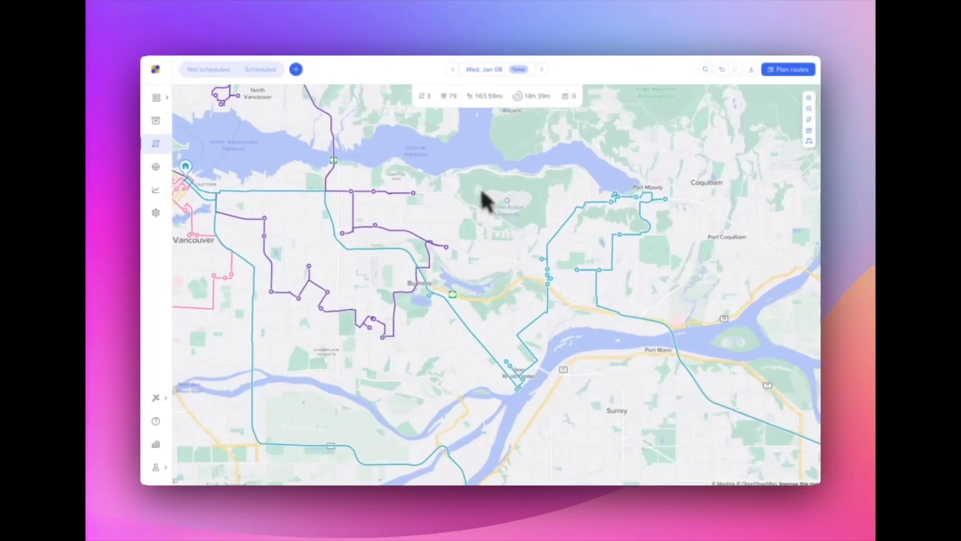
scroll(485, 199, "up", 2)
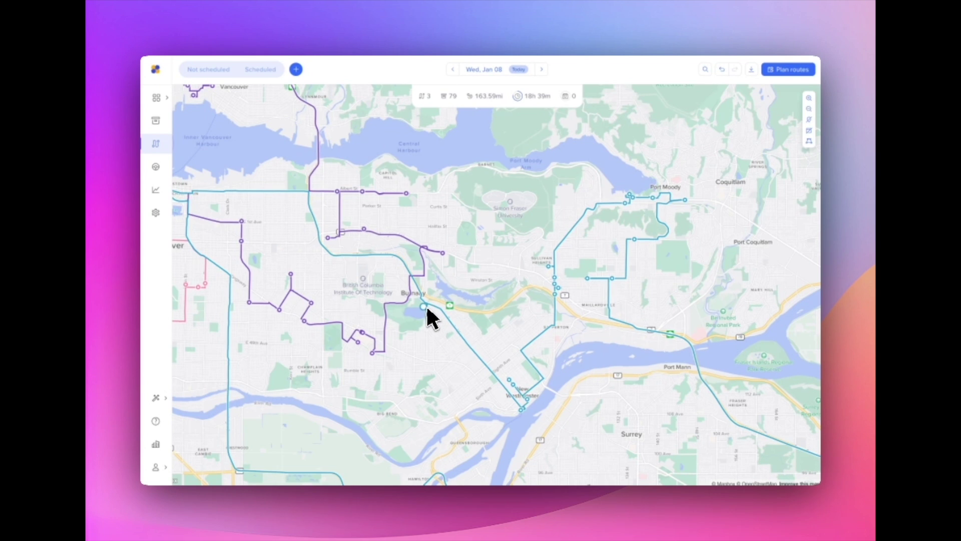
Reassign the four Burnaby stops from the purple Vancouver run 1 to the teal run 3
left_click(415, 294)
left_click(412, 287)
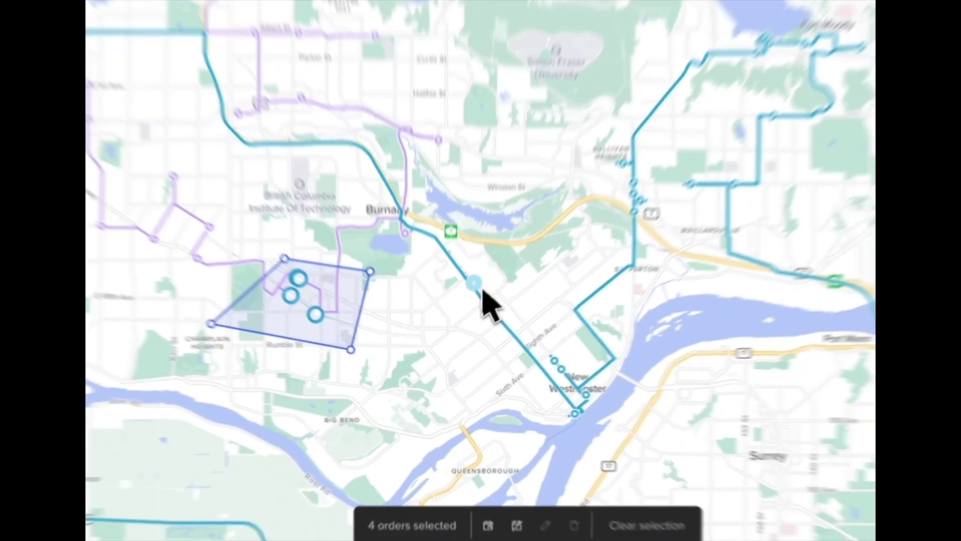
left_click(484, 304)
left_click(562, 322)
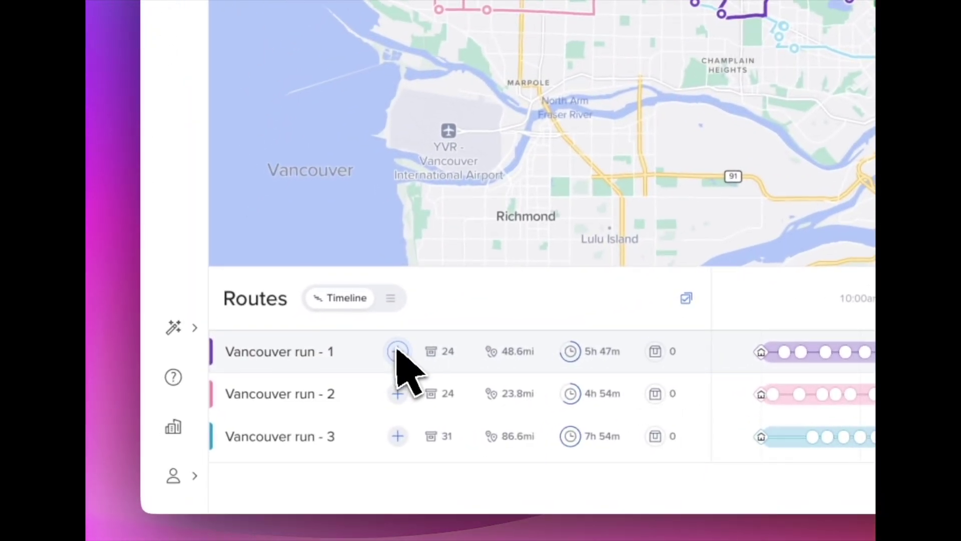
Give Vancouver run - 1 the first driver, then replace them with a different driver
left_click(260, 409)
left_click(496, 230)
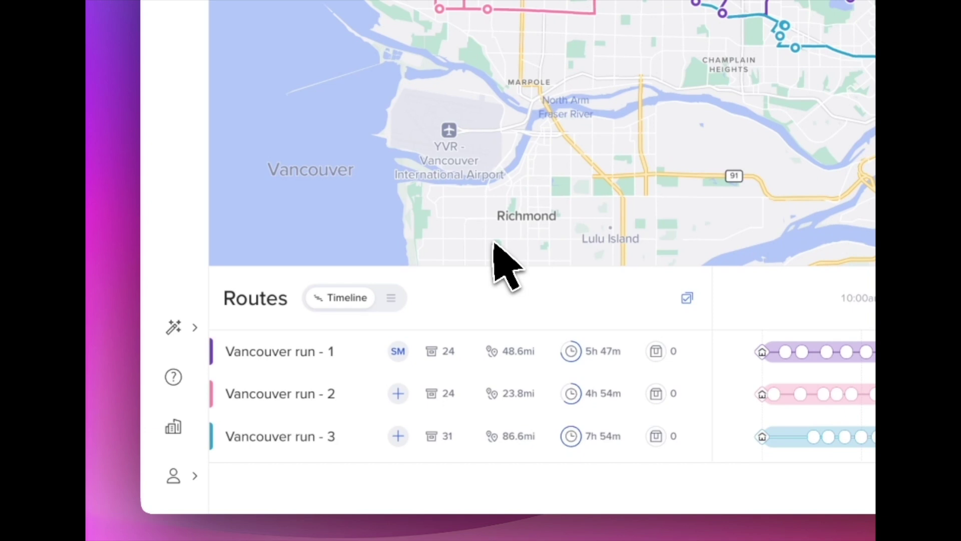
left_click(398, 351)
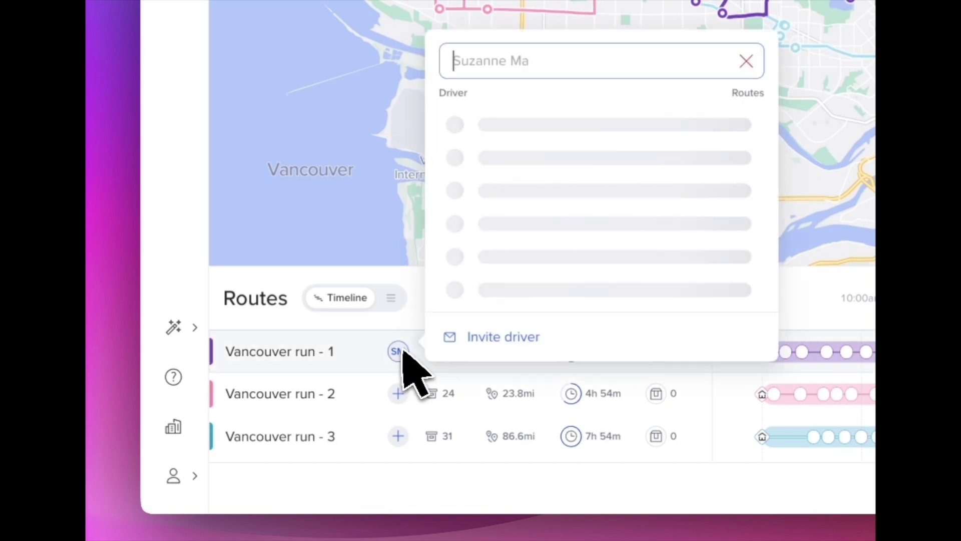
left_click(526, 158)
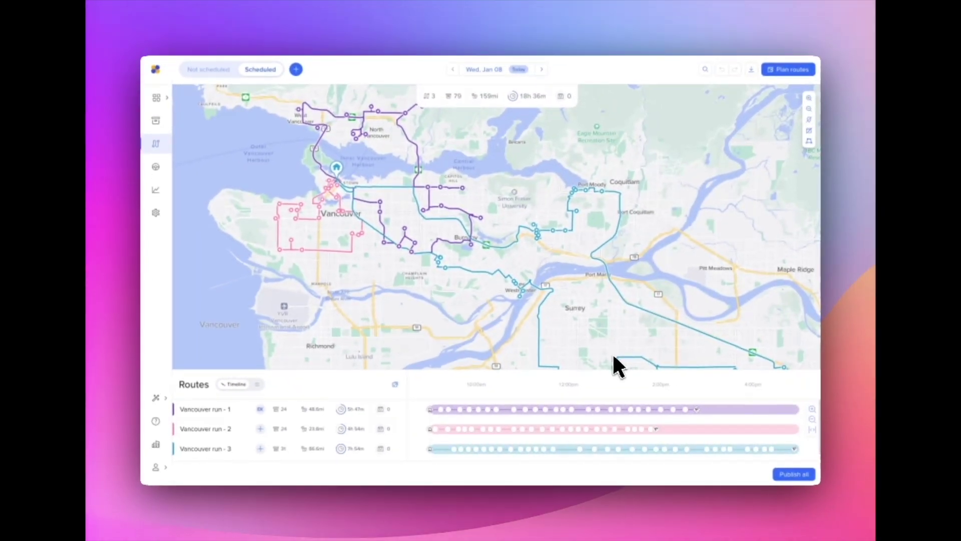
left_click(798, 472)
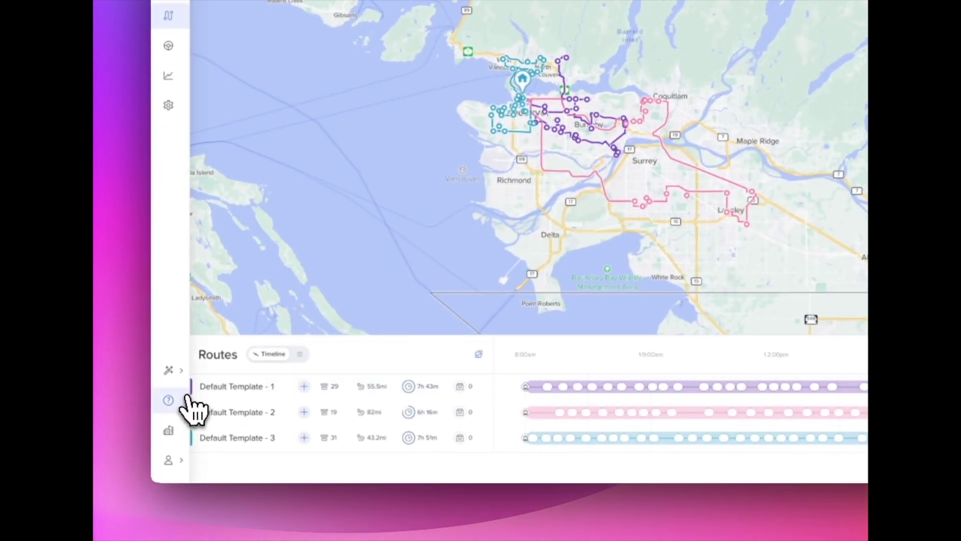
Open the Help (?) panel offering messaging, the Help Center and issue reporting
left_click(169, 400)
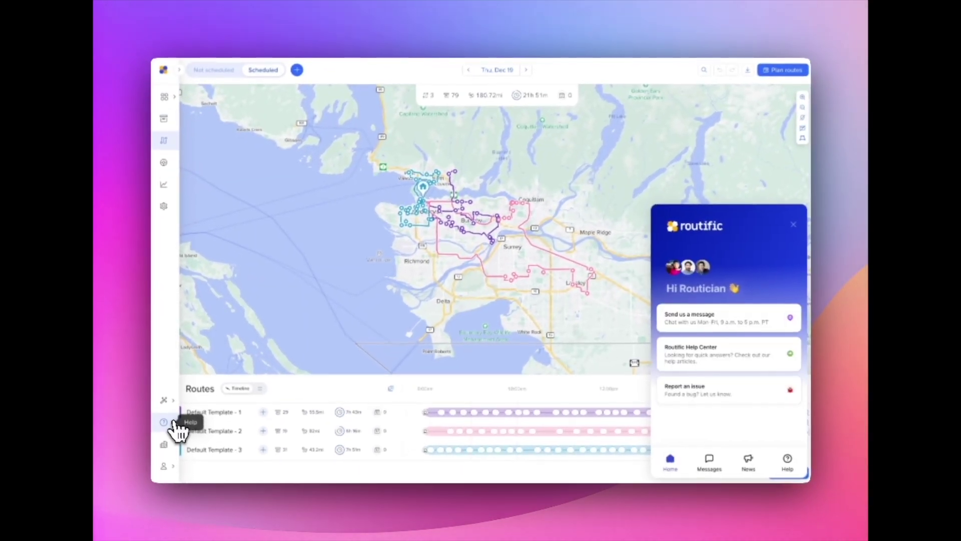